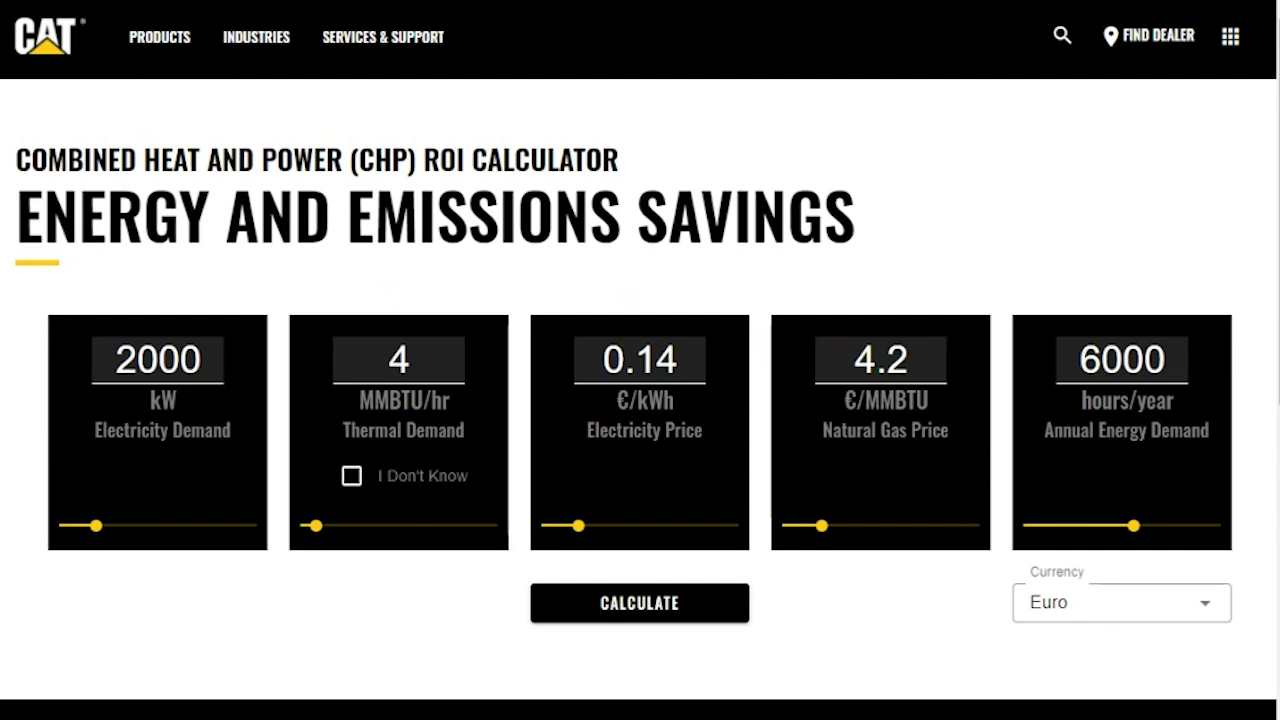
Set the electricity demand to 1500 kW and the thermal demand to 5 MMBTU/hr
{"action": "left_click", "coordinate": [1088, 612]}
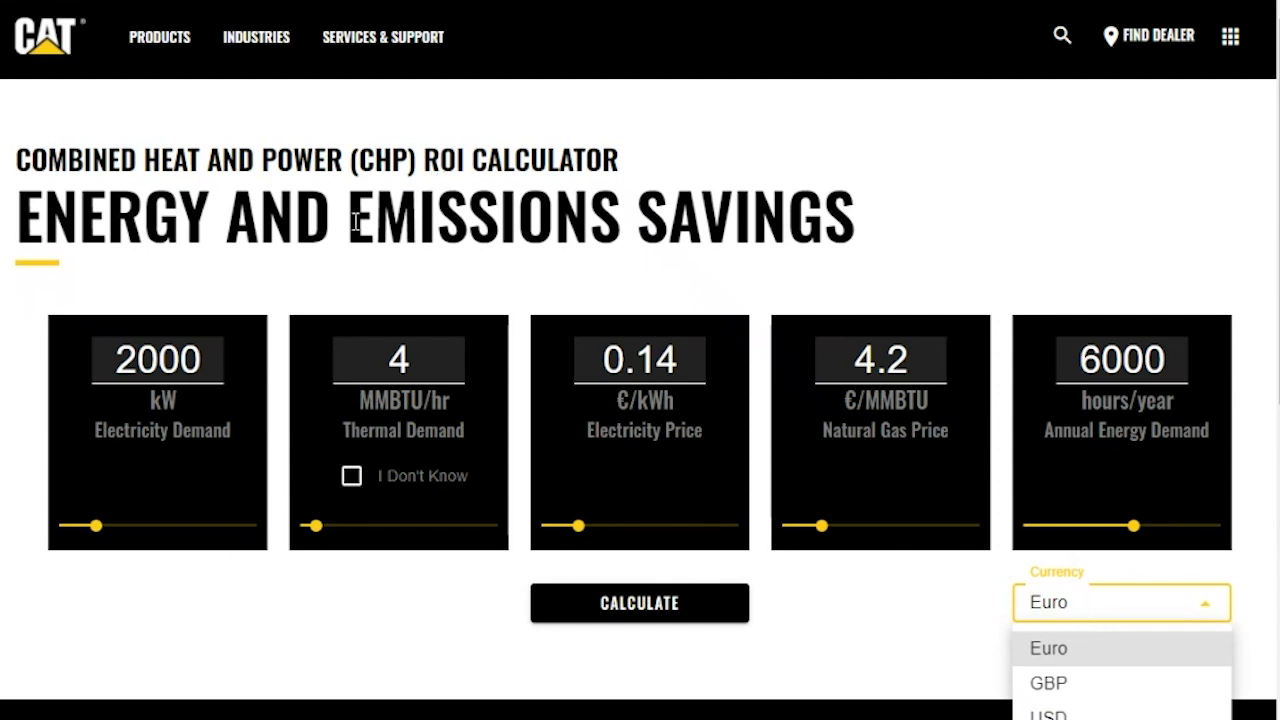
{"action": "left_click", "coordinate": [112, 278]}
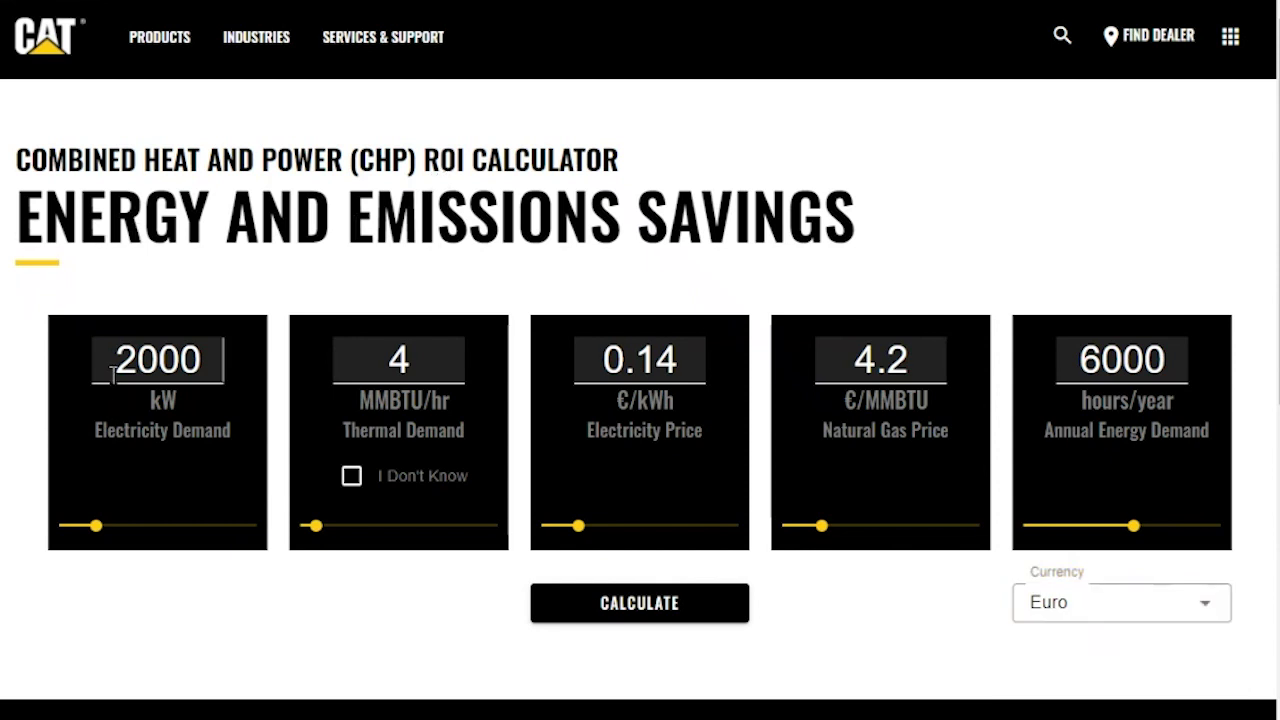
{"action": "left_click_drag", "start_coordinate": [114, 363], "coordinate": [343, 402]}
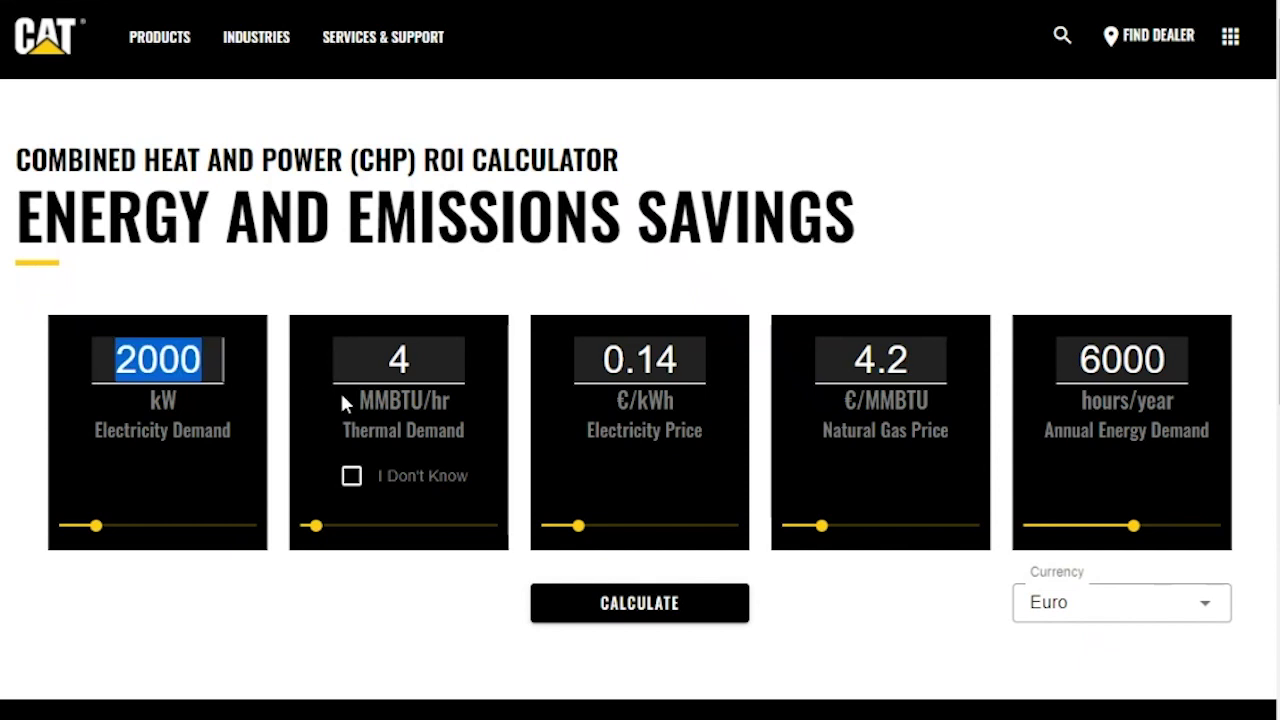
{"action": "type", "text": "1500"}
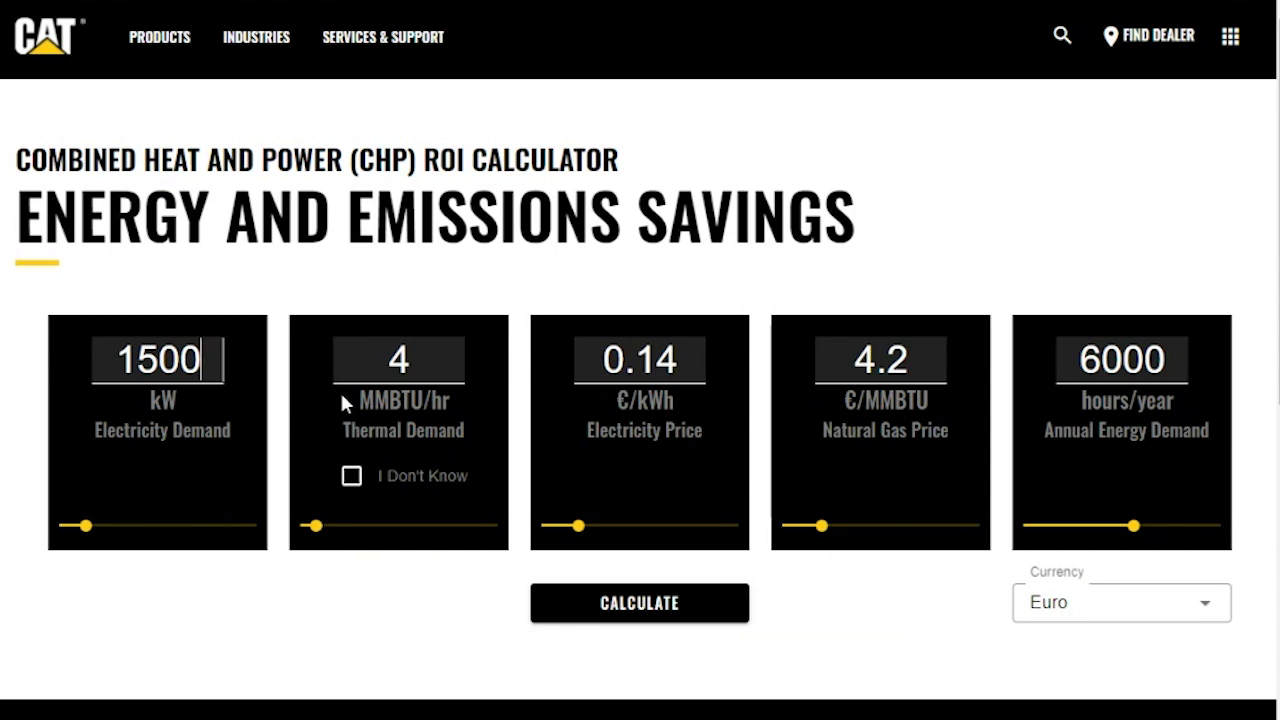
{"action": "left_click_drag", "start_coordinate": [428, 354], "coordinate": [309, 346]}
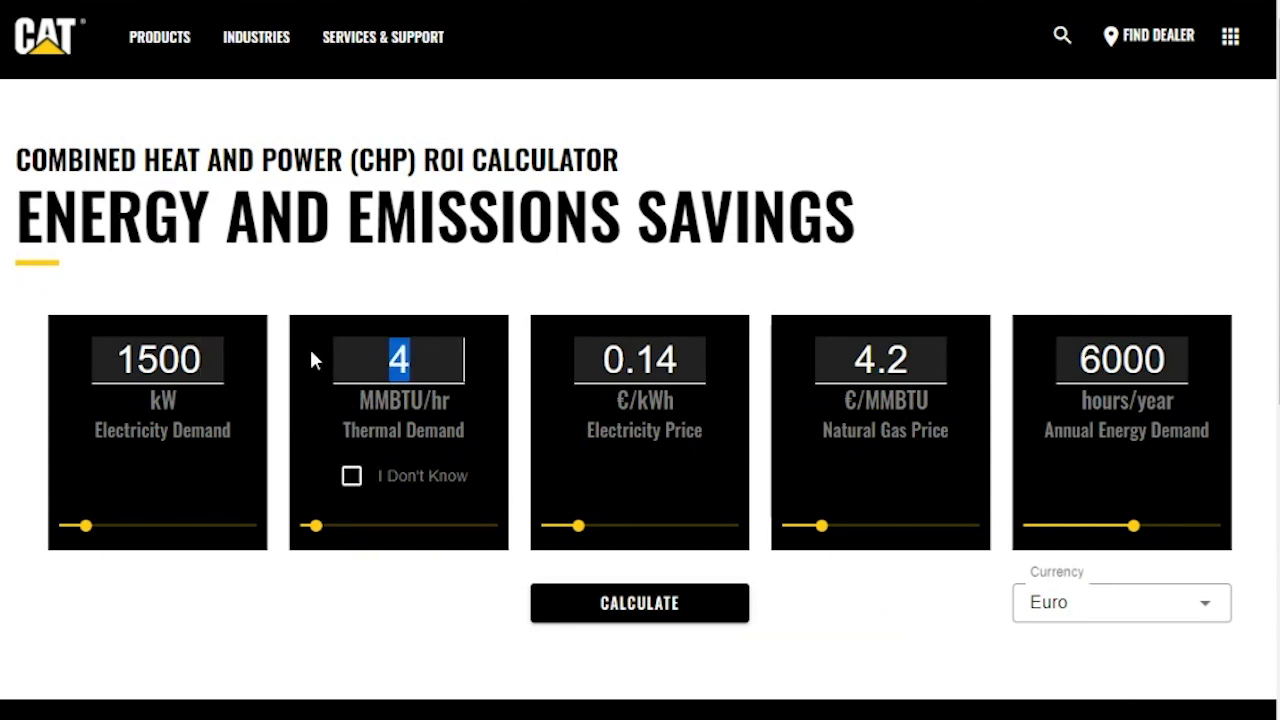
{"action": "type", "text": "5"}
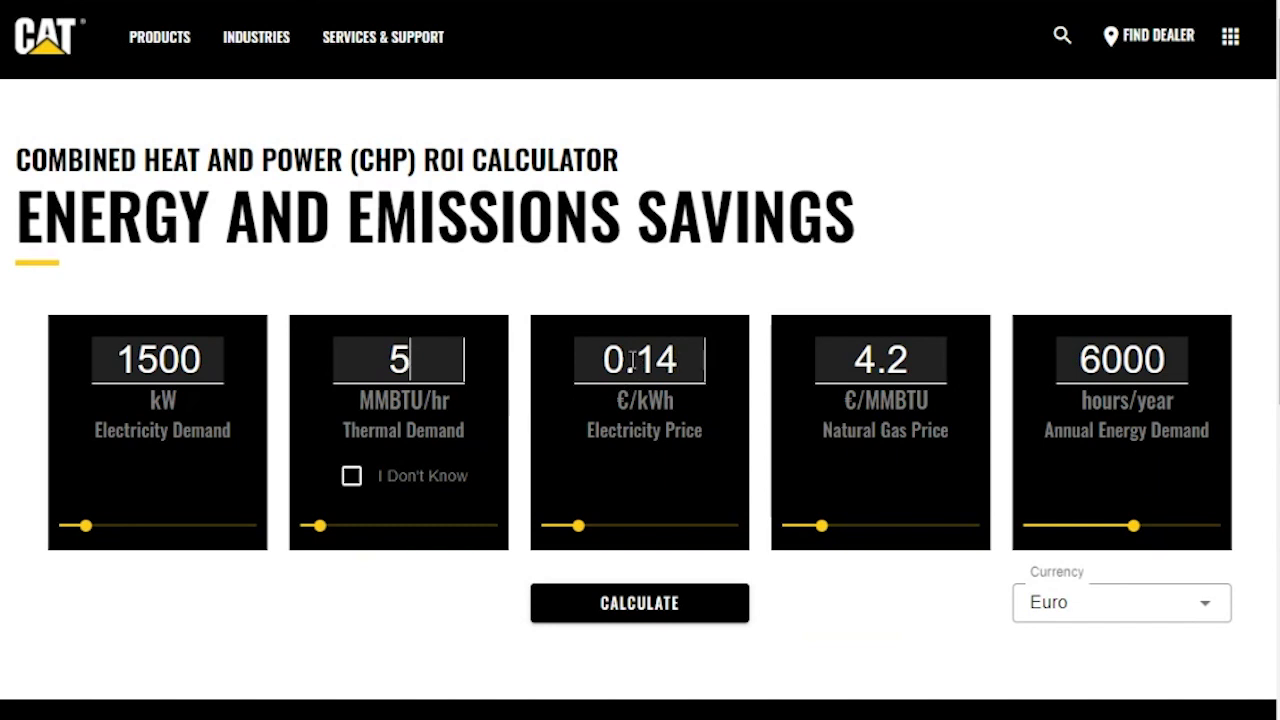
Set the electricity price to 0.09 €/kWh and the natural gas price to 8 €/MMBTU
{"action": "left_click_drag", "start_coordinate": [602, 359], "coordinate": [723, 373]}
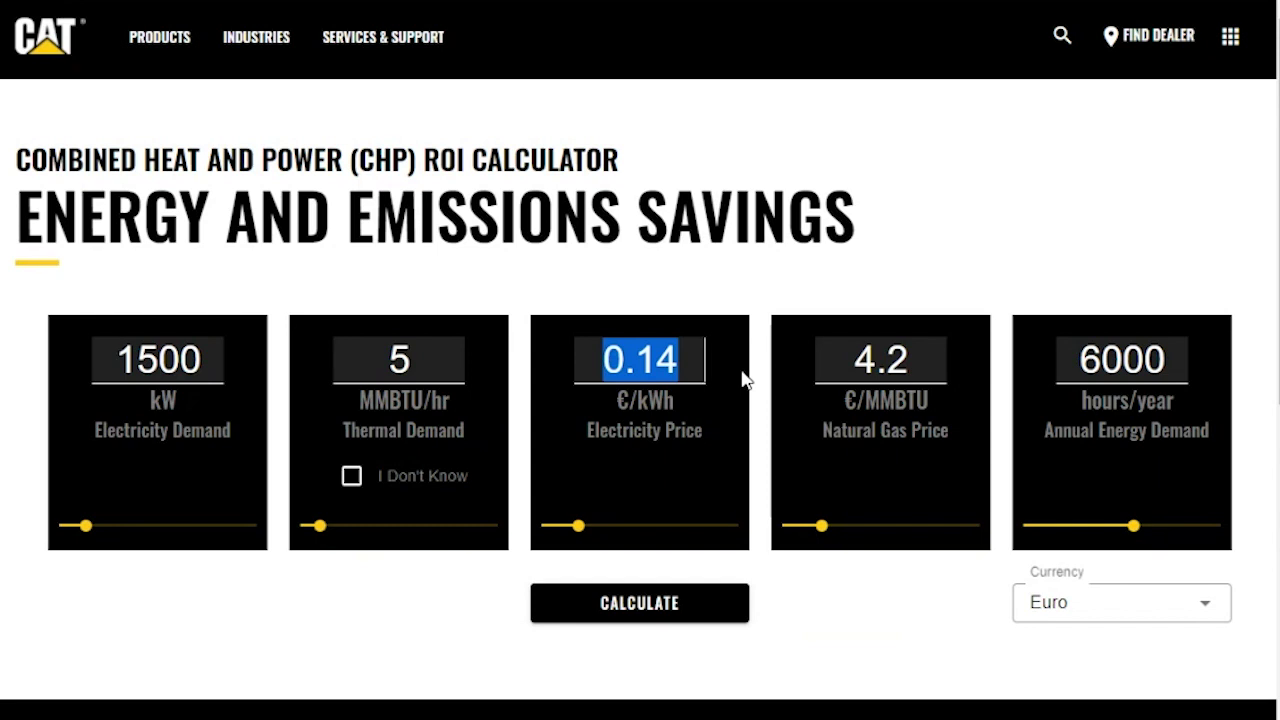
{"action": "type", "text": "0"}
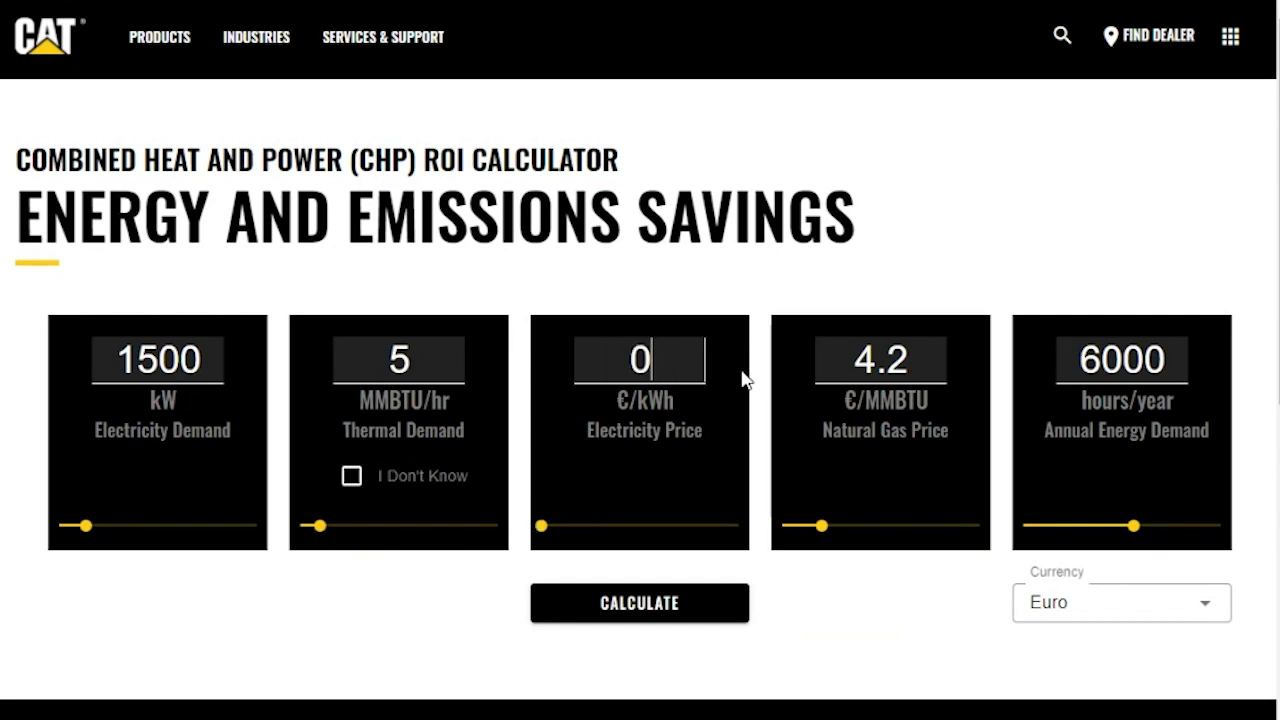
{"action": "type", "text": ".09"}
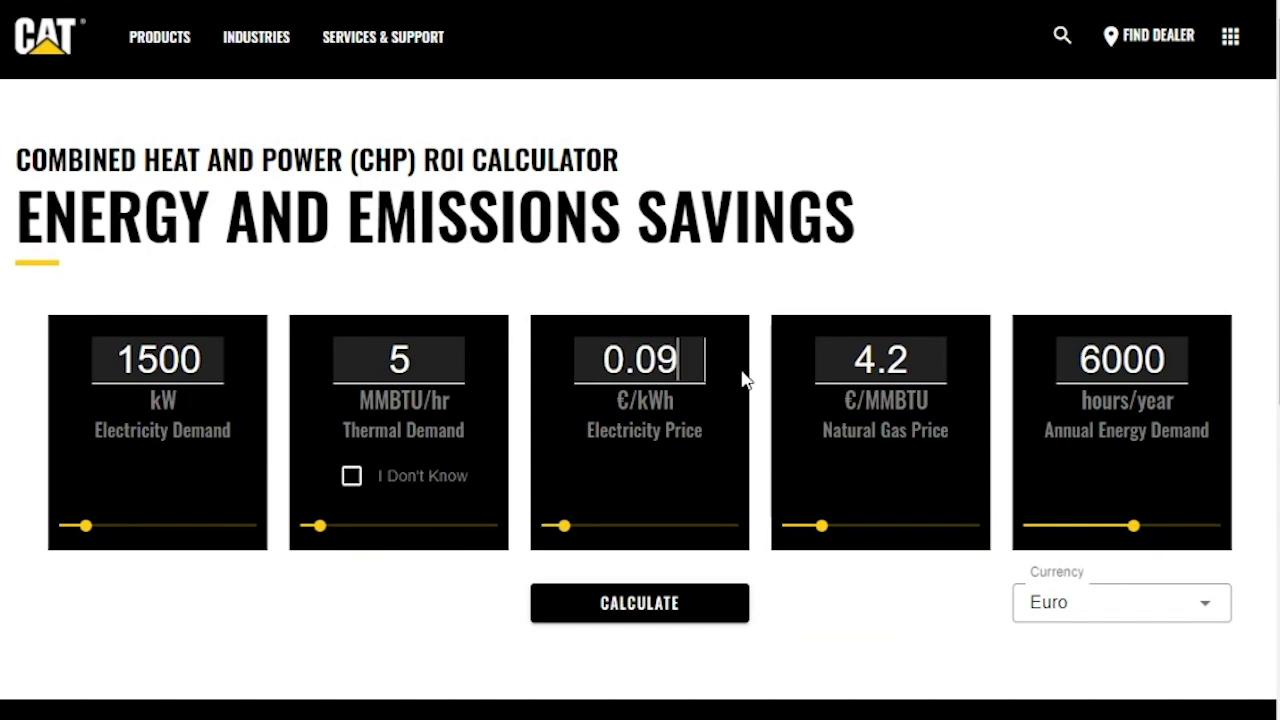
{"action": "double_click", "coordinate": [853, 356]}
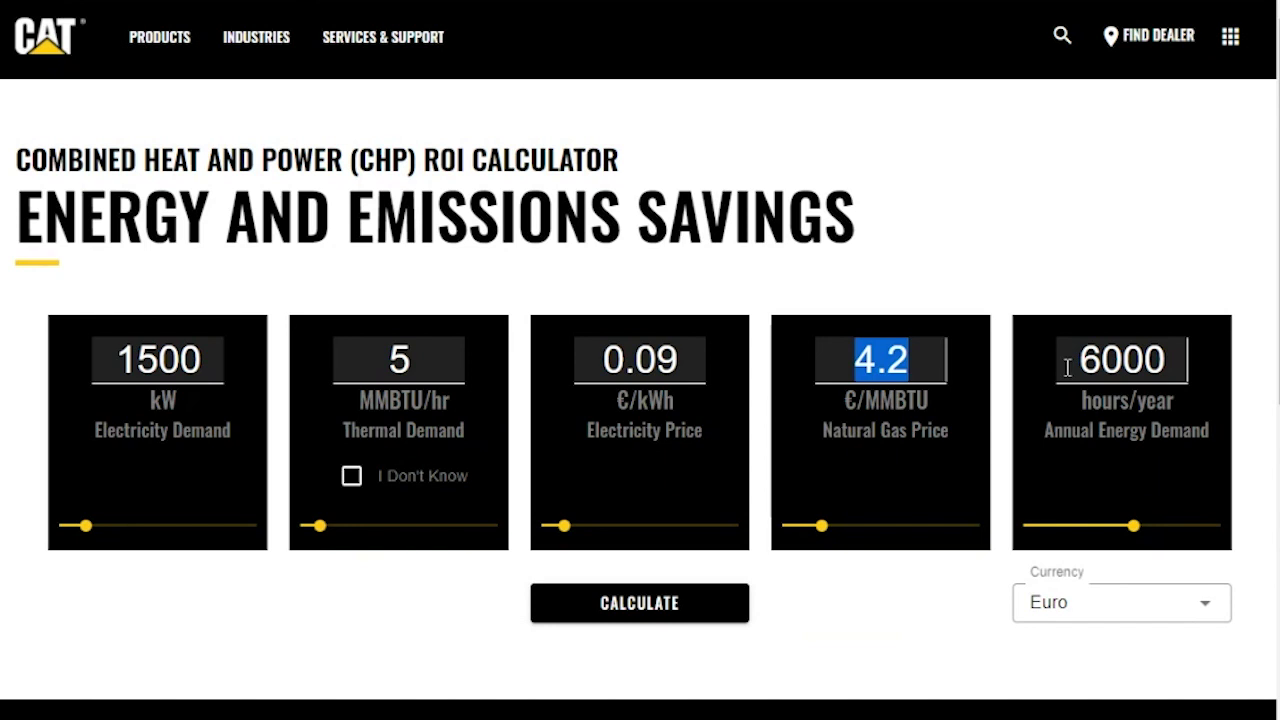
{"action": "type", "text": "8"}
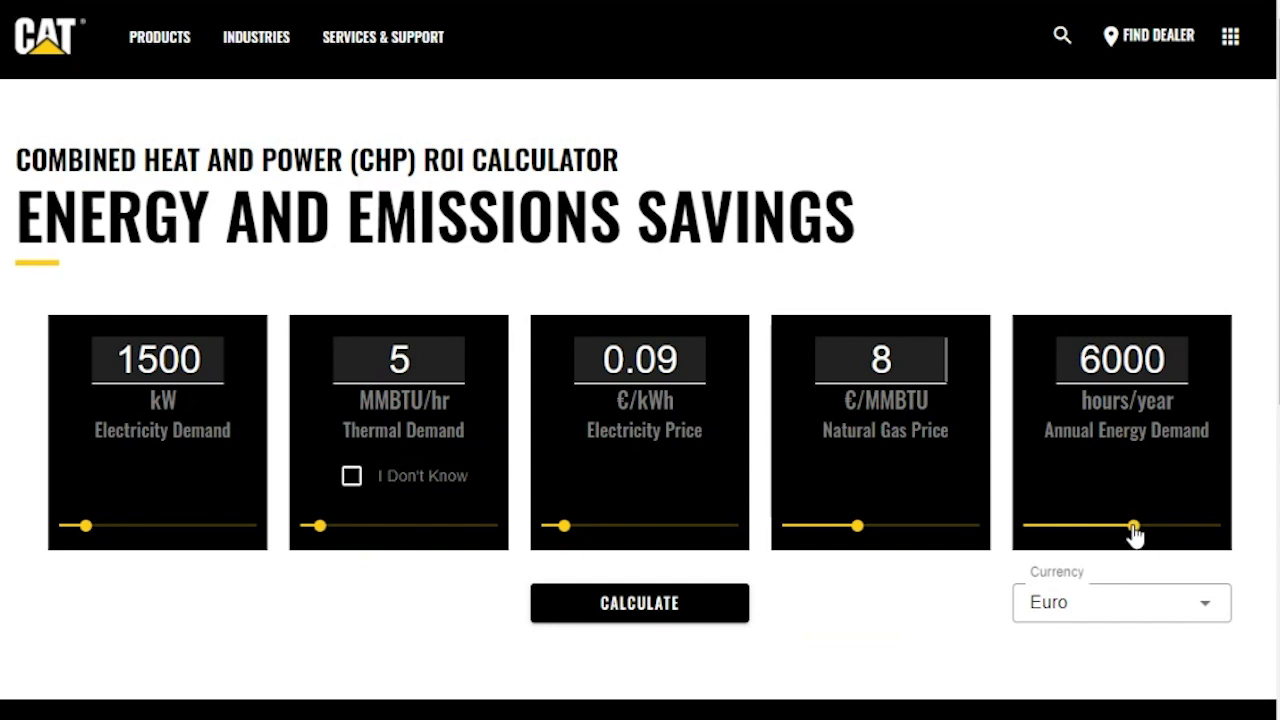
Set the annual energy demand to 8760 hours/year, calculate the savings, and view the operating costs and recommended generator sets
{"action": "left_click_drag", "start_coordinate": [1131, 527], "coordinate": [1244, 545]}
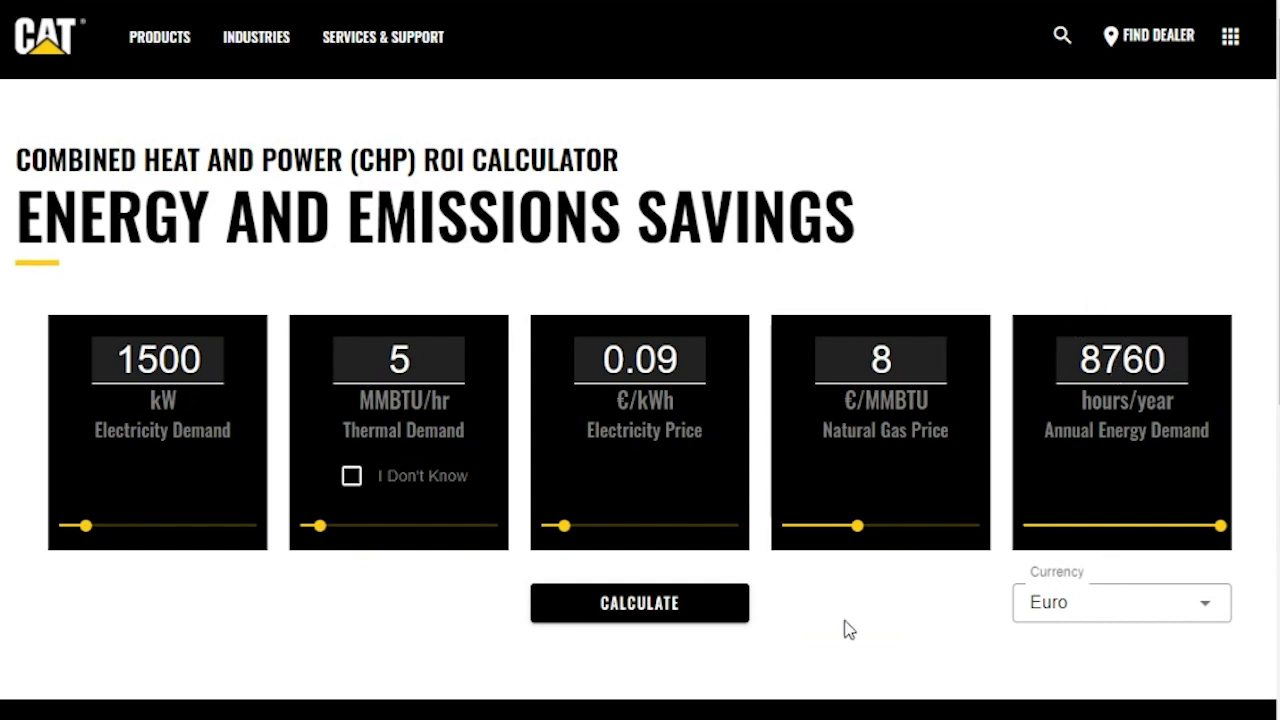
{"action": "left_click", "coordinate": [687, 625]}
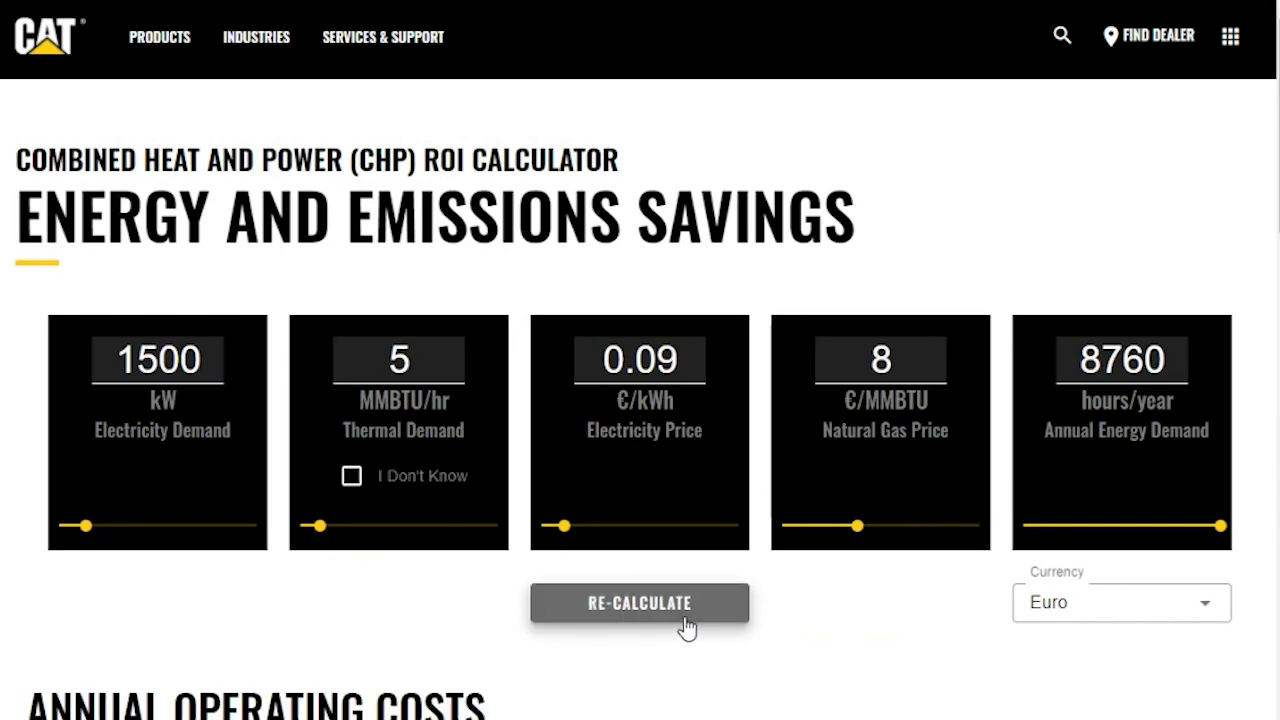
{"action": "scroll", "coordinate": [687, 625], "scroll_direction": "down", "scroll_amount": 7}
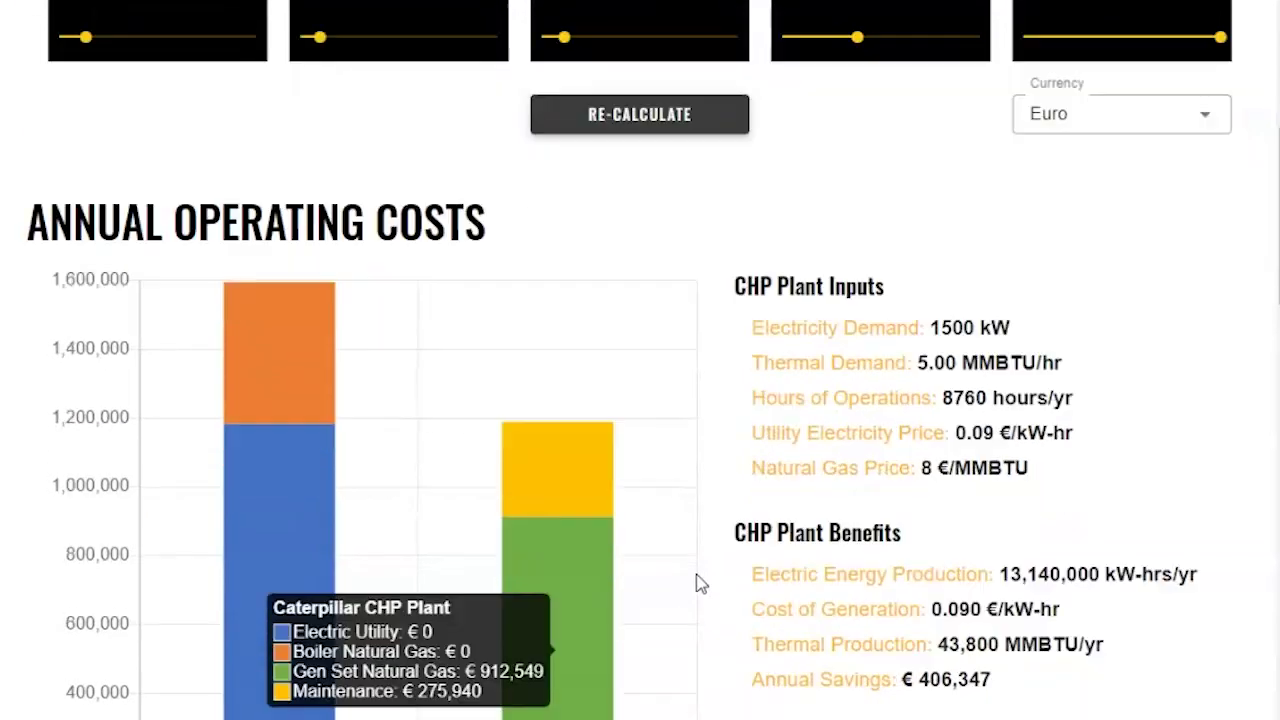
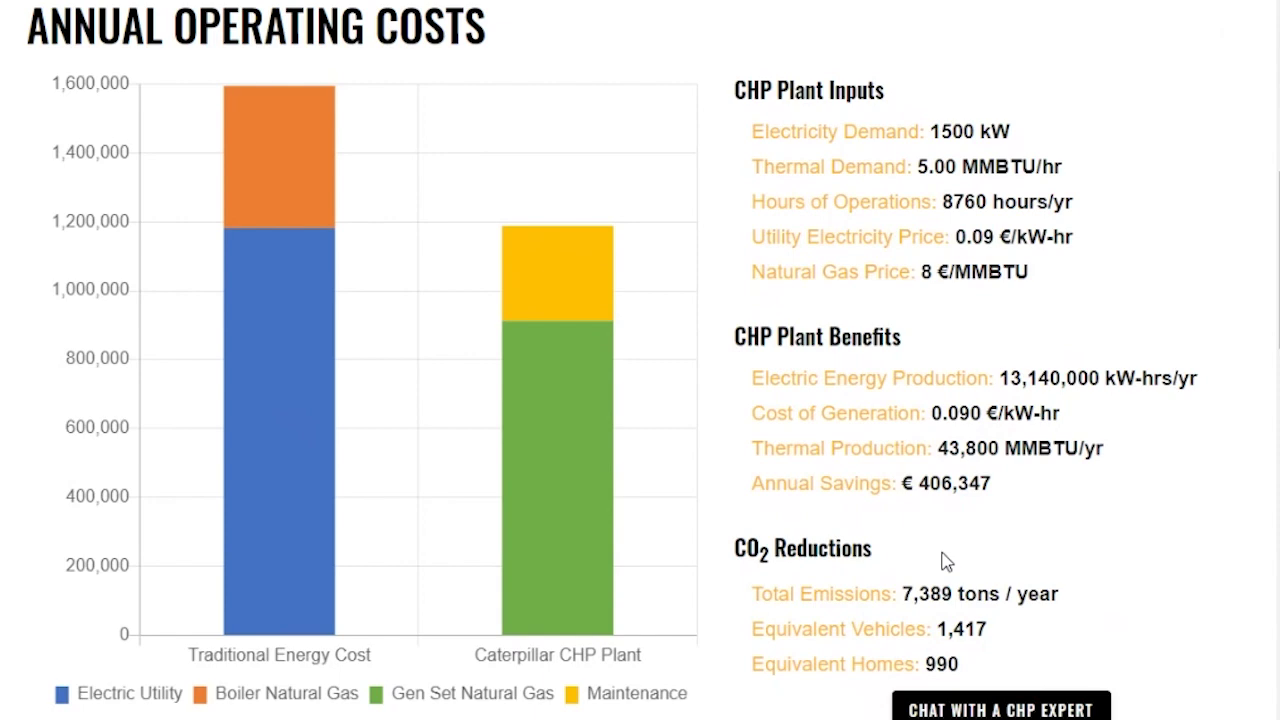
{"action": "scroll", "coordinate": [886, 500], "scroll_direction": "down", "scroll_amount": 5}
{"action": "scroll", "coordinate": [1048, 466], "scroll_direction": "down", "scroll_amount": 1}
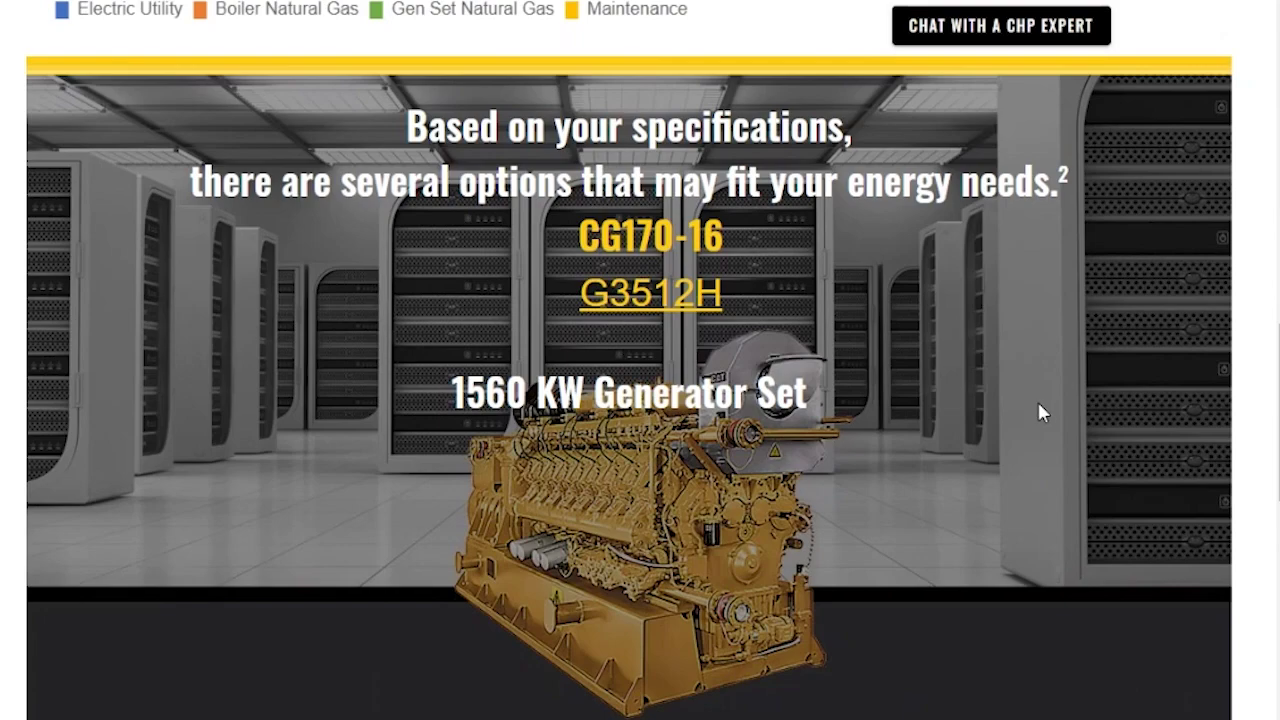
Set the electricity price to 0.12 €/kWh and recalculate the annual operating costs and savings
{"action": "scroll", "coordinate": [1040, 412], "scroll_direction": "up", "scroll_amount": 8}
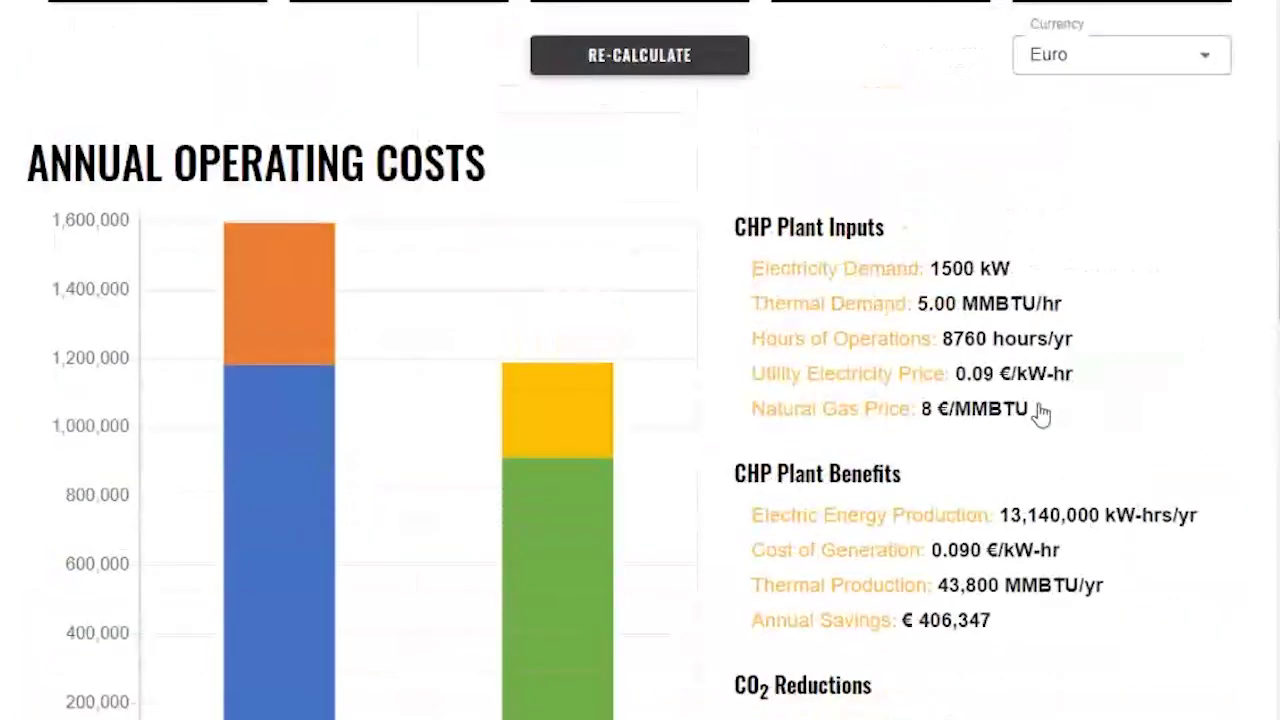
{"action": "scroll", "coordinate": [1040, 412], "scroll_direction": "up", "scroll_amount": 5}
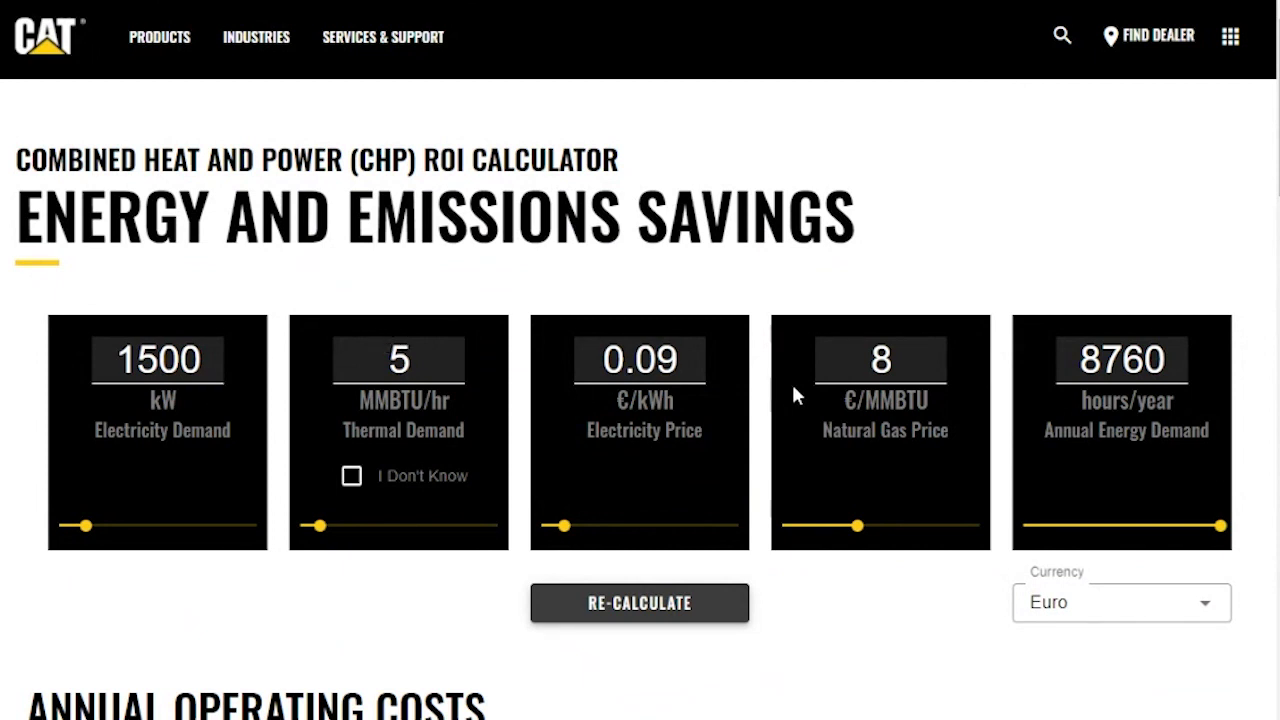
{"action": "left_click_drag", "start_coordinate": [678, 360], "coordinate": [580, 375]}
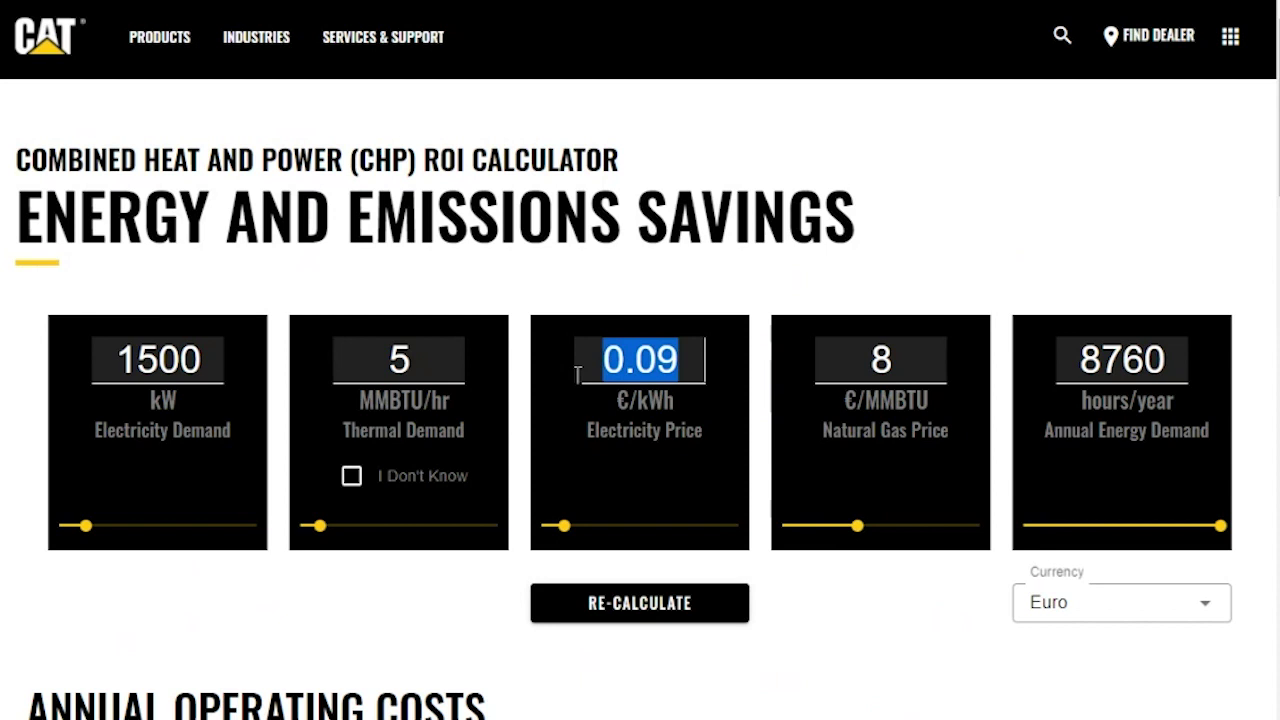
{"action": "key", "text": "BackSpace"}
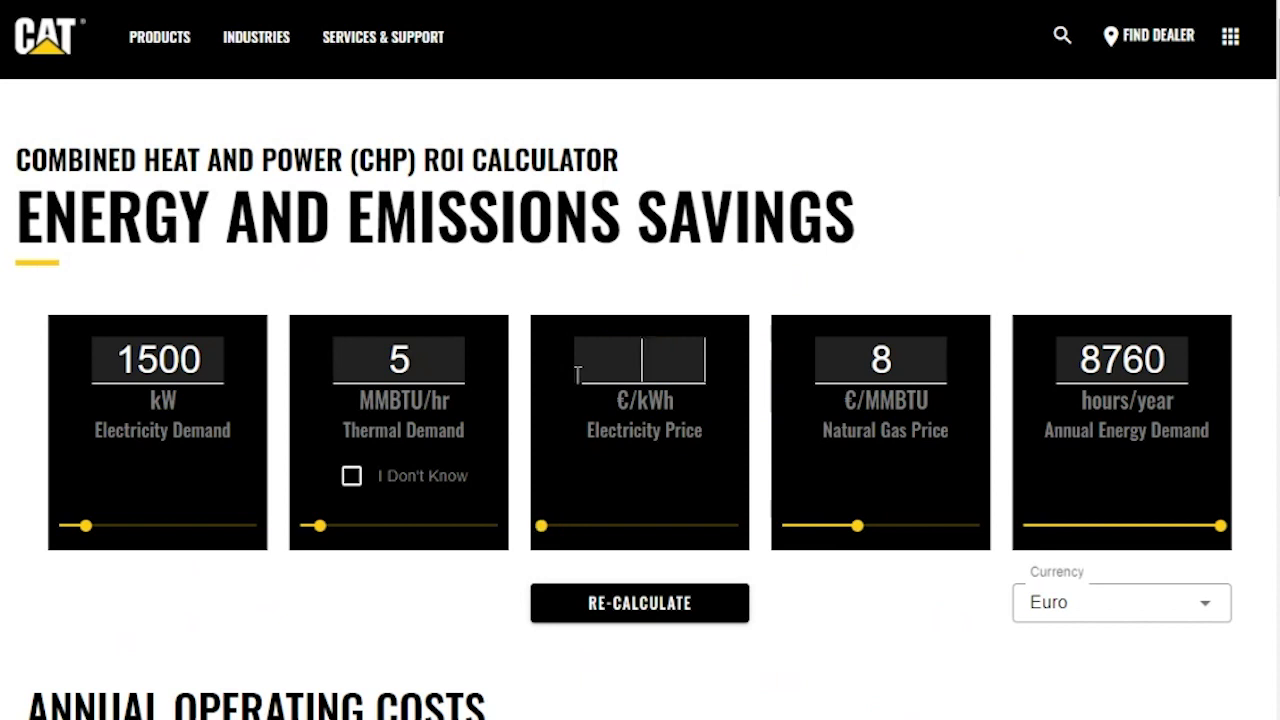
{"action": "type", "text": "0.125"}
{"action": "key", "text": "BackSpace"}
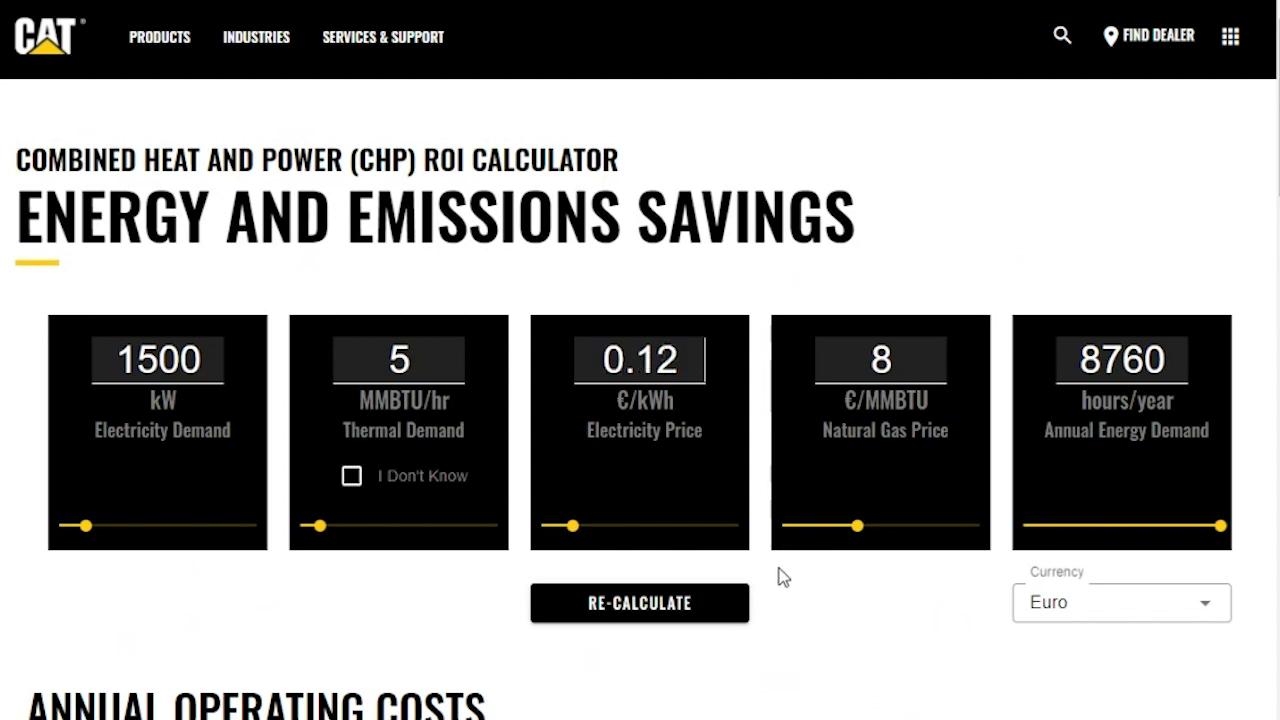
{"action": "left_click", "coordinate": [646, 621]}
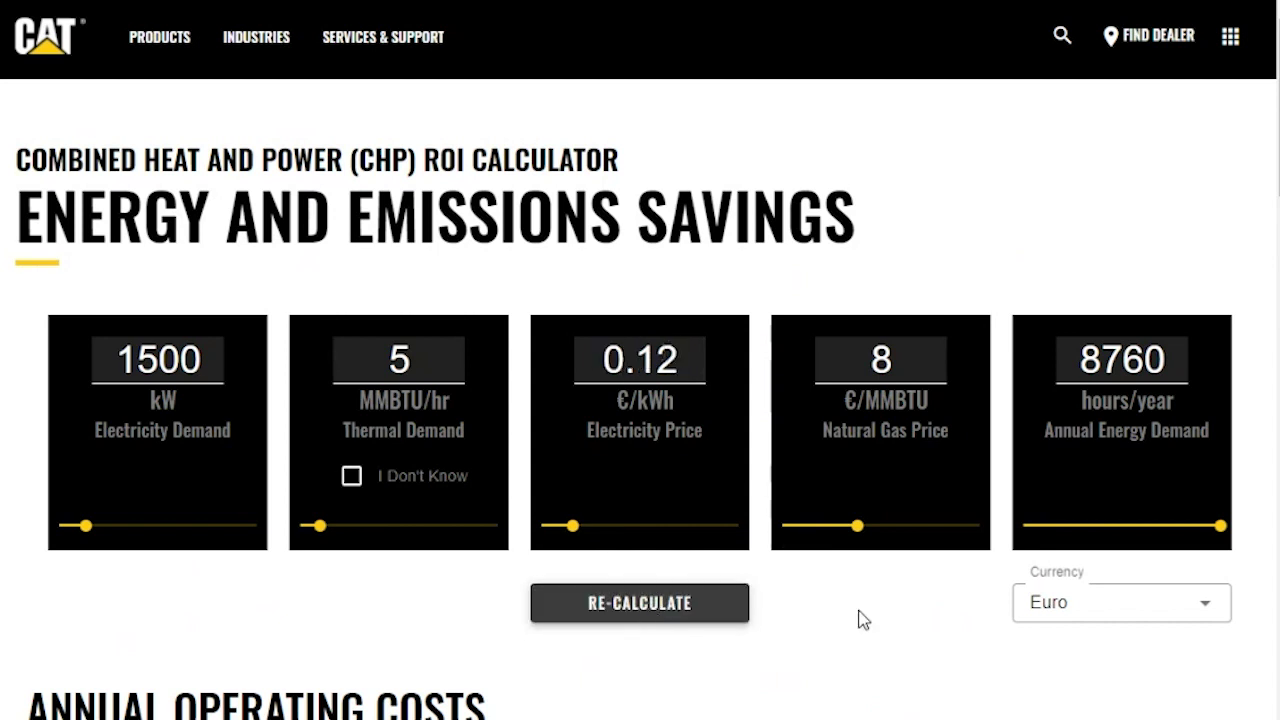
{"action": "scroll", "coordinate": [862, 613], "scroll_direction": "down", "scroll_amount": 7}
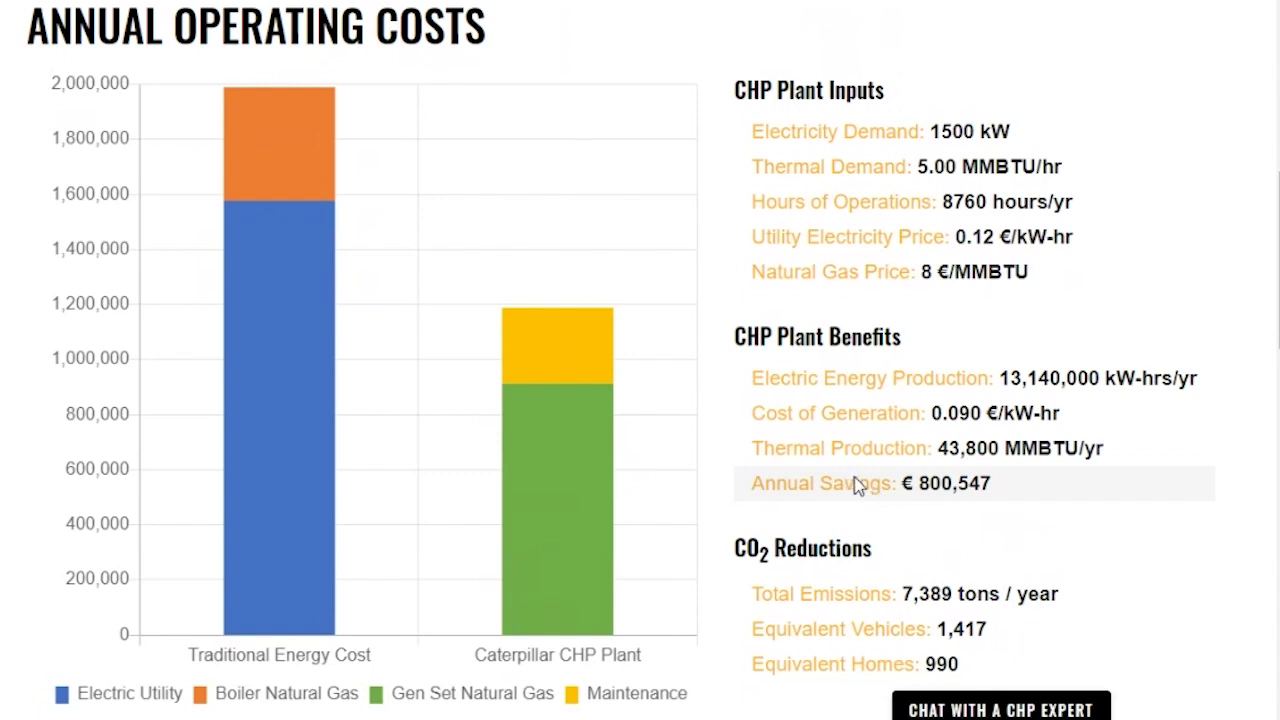
Set the thermal demand to 8 MMBTU/hr and recalculate the CHP plant's costs and savings
{"action": "scroll", "coordinate": [862, 483], "scroll_direction": "up", "scroll_amount": 5}
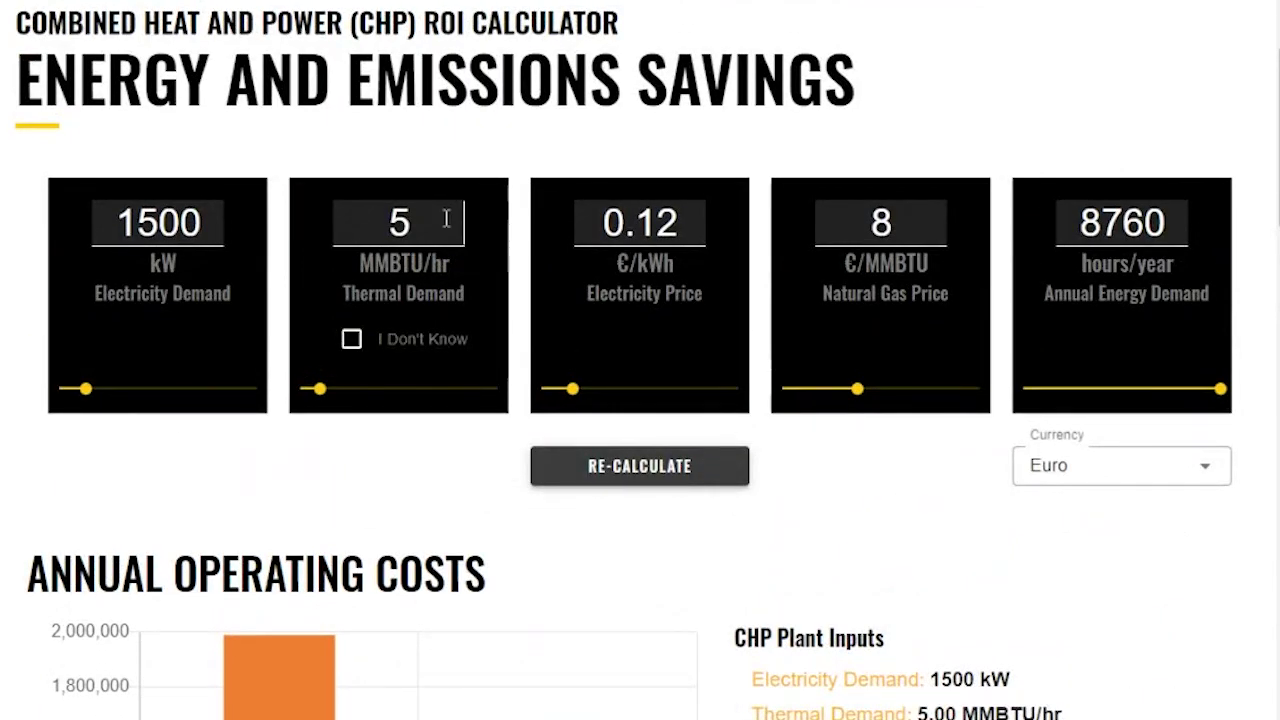
{"action": "left_click_drag", "start_coordinate": [449, 218], "coordinate": [343, 210]}
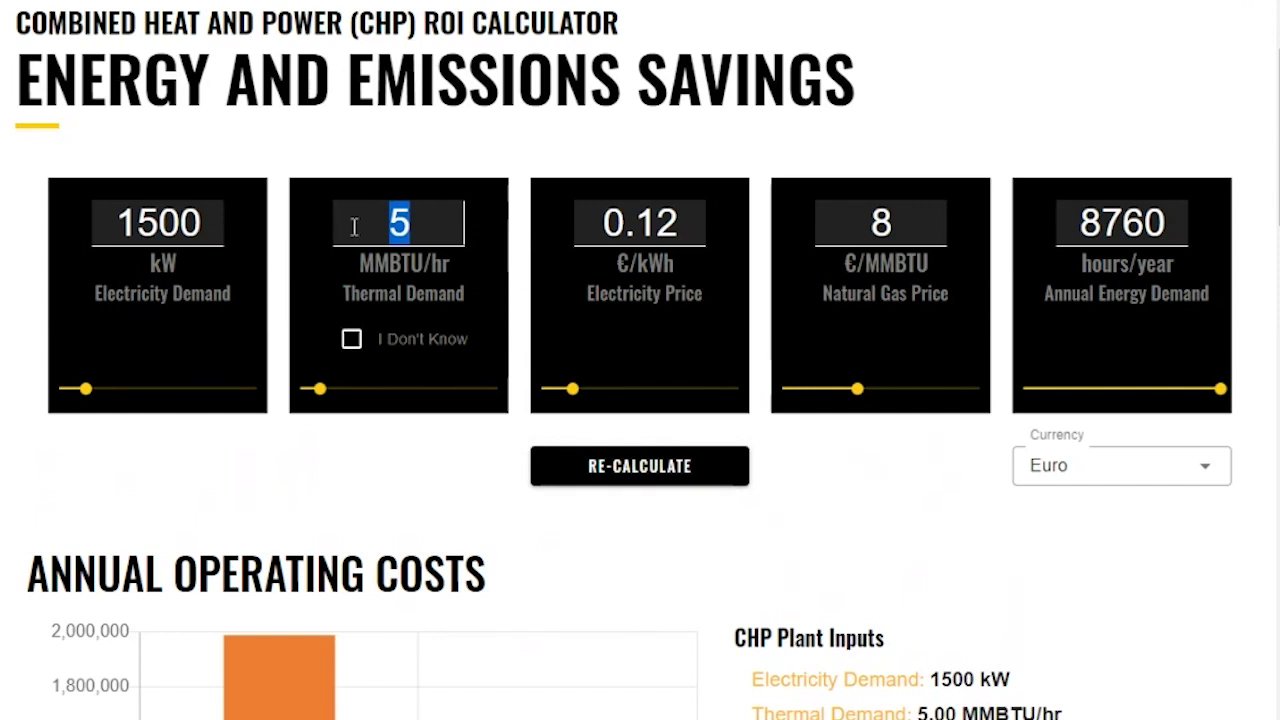
{"action": "type", "text": "8"}
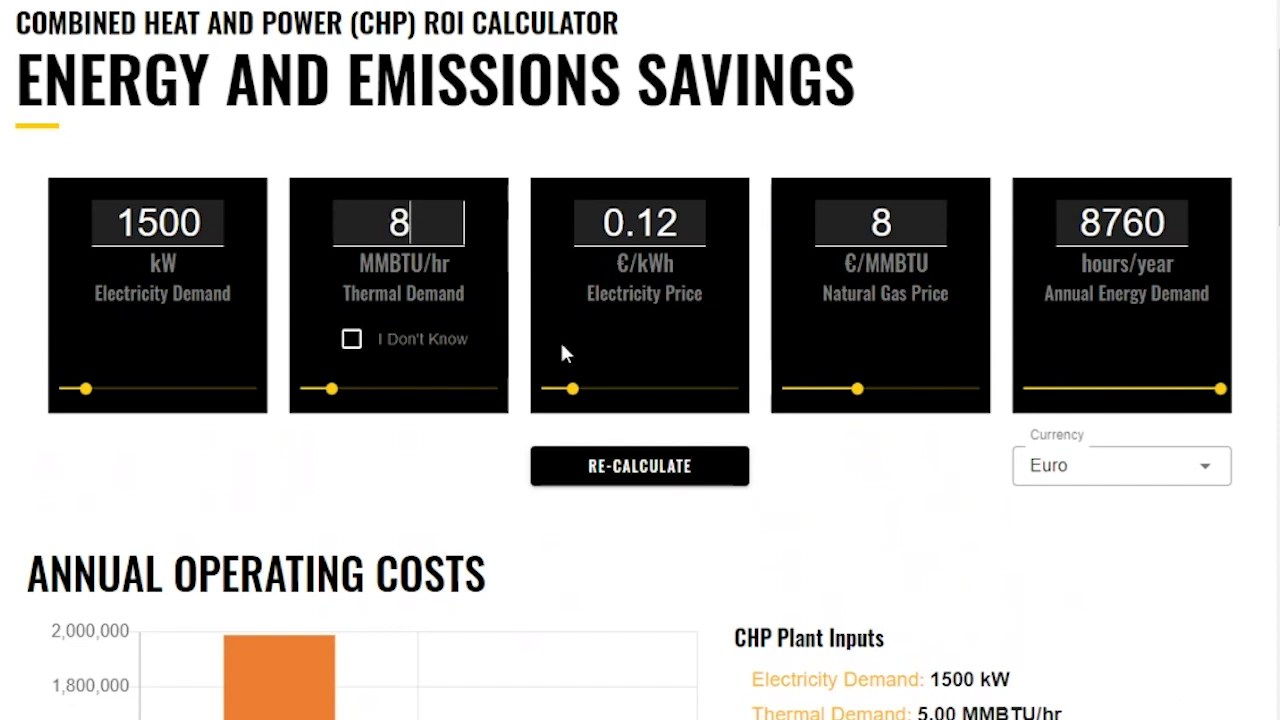
{"action": "left_click", "coordinate": [607, 482]}
{"action": "scroll", "coordinate": [846, 477], "scroll_direction": "down", "scroll_amount": 5}
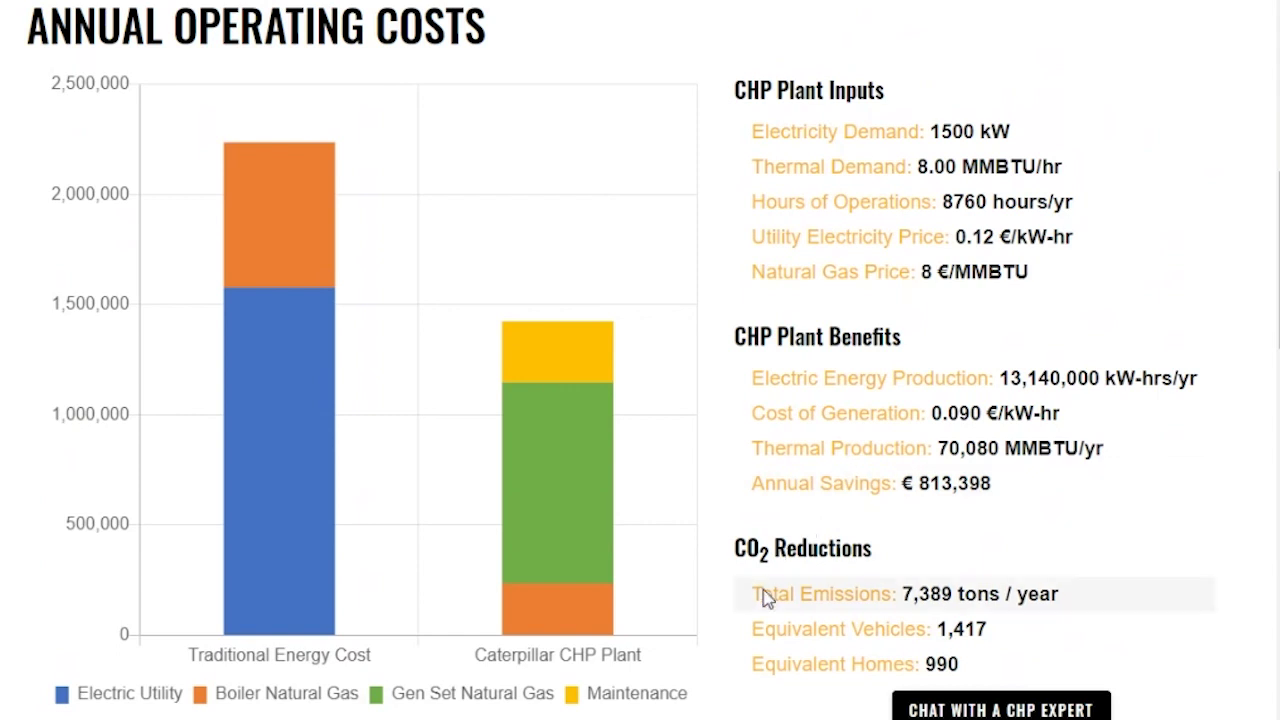
{"action": "mouse_move", "coordinate": [670, 668]}
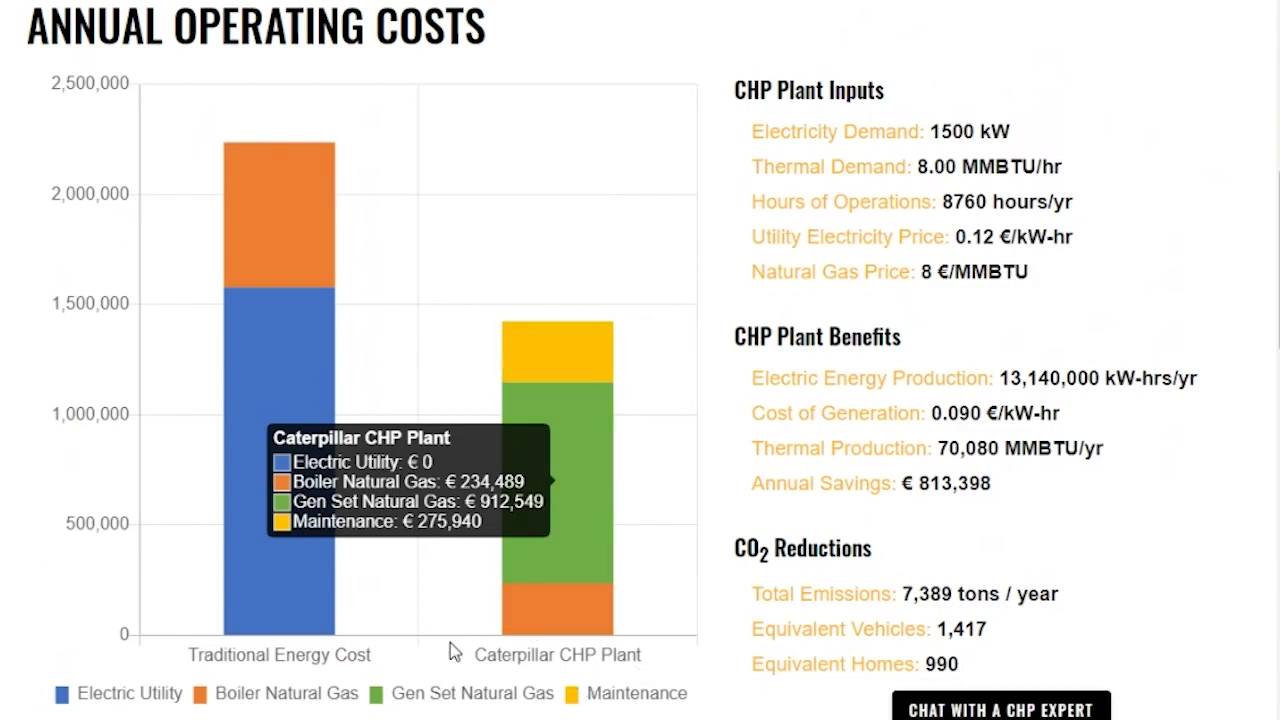
Set the electricity demand to 2500 kW and recalculate the results
{"action": "scroll", "coordinate": [400, 650], "scroll_direction": "up", "scroll_amount": 4}
{"action": "left_click", "coordinate": [121, 88]}
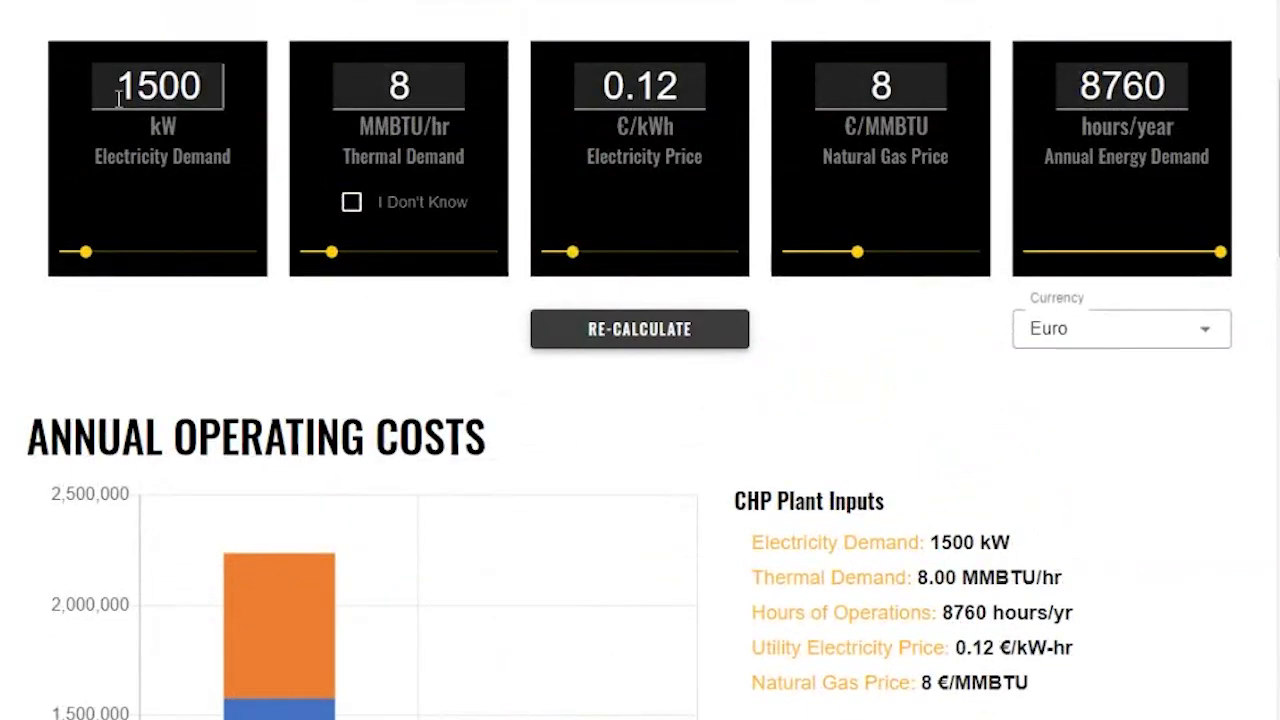
{"action": "key", "text": "Delete"}
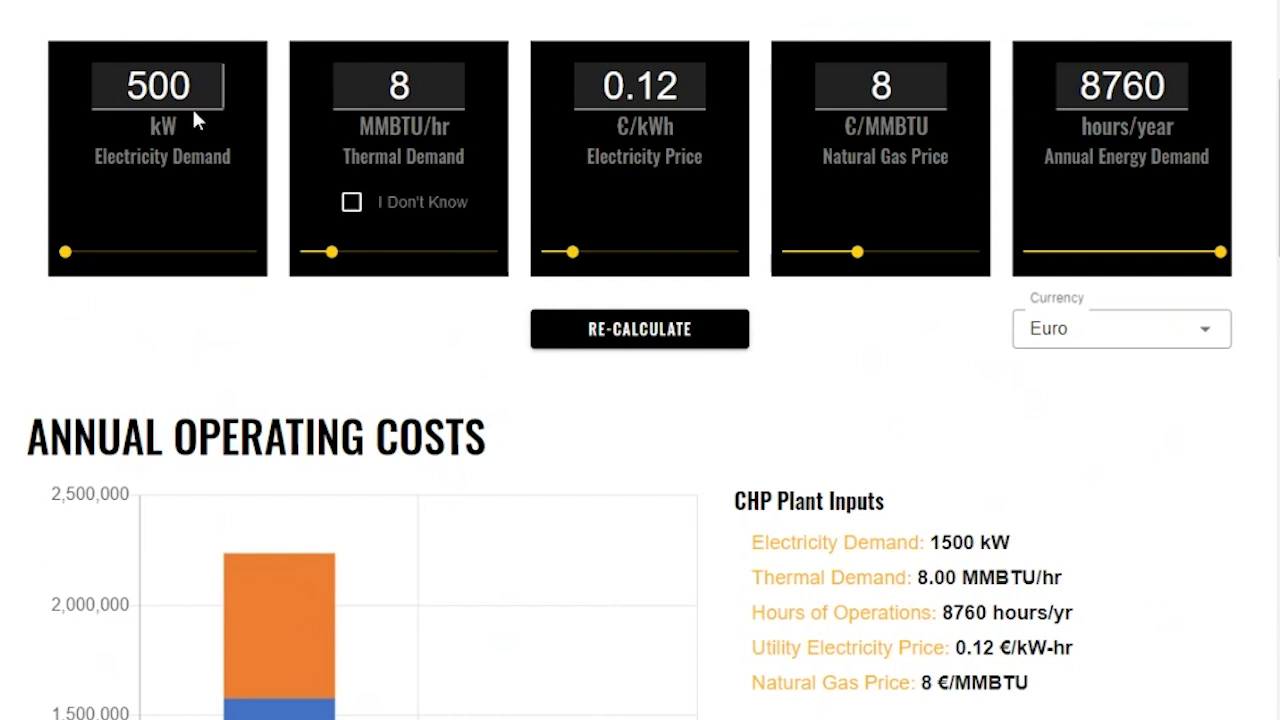
{"action": "type", "text": "2"}
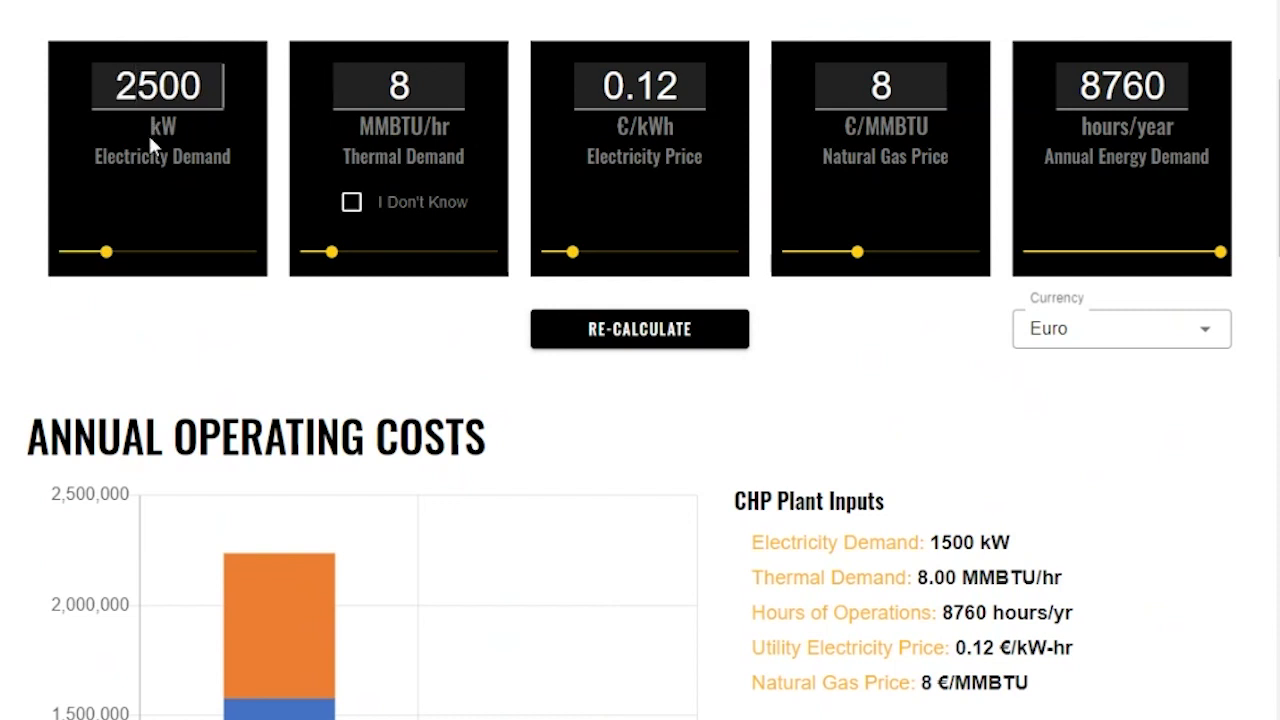
{"action": "left_click", "coordinate": [600, 342]}
Examine the Caterpillar CHP Plant cost breakdown, the plant benefits and the recommended generator for the recalculated demand
{"action": "scroll", "coordinate": [925, 440], "scroll_direction": "down", "scroll_amount": 4}
{"action": "mouse_move", "coordinate": [575, 482]}
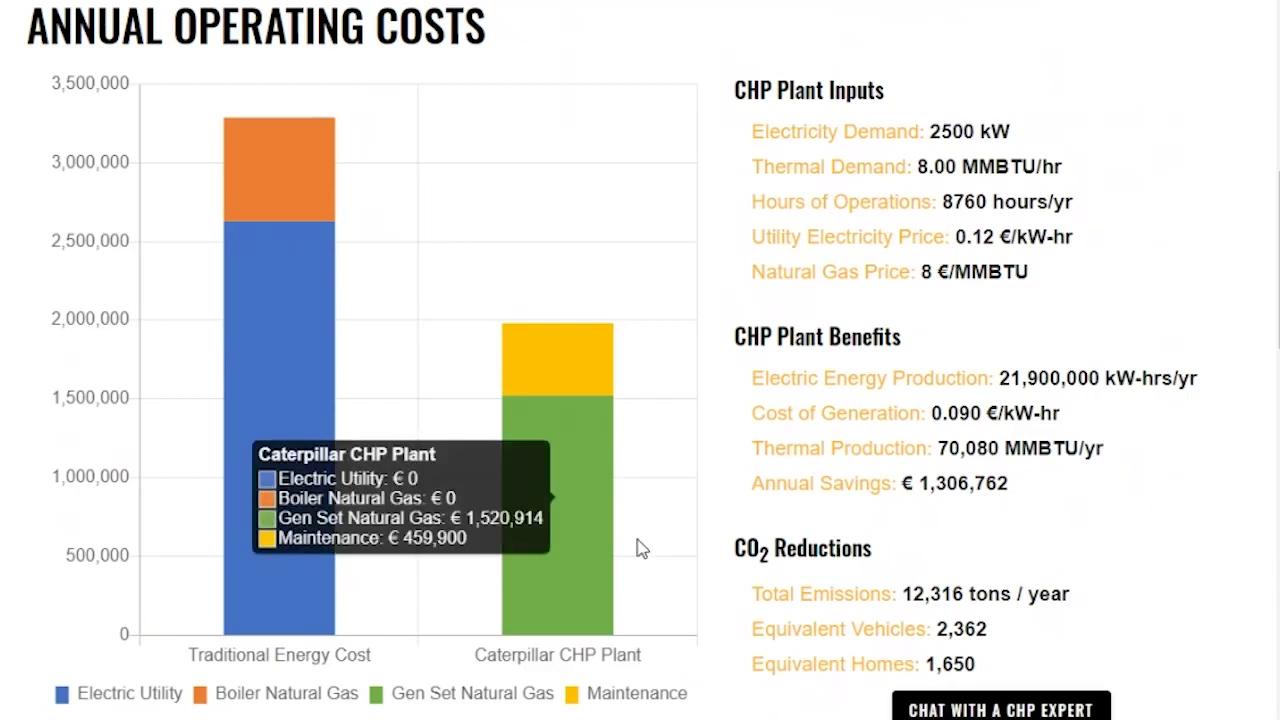
{"action": "scroll", "coordinate": [645, 550], "scroll_direction": "down", "scroll_amount": 2}
{"action": "scroll", "coordinate": [646, 552], "scroll_direction": "down", "scroll_amount": 5}
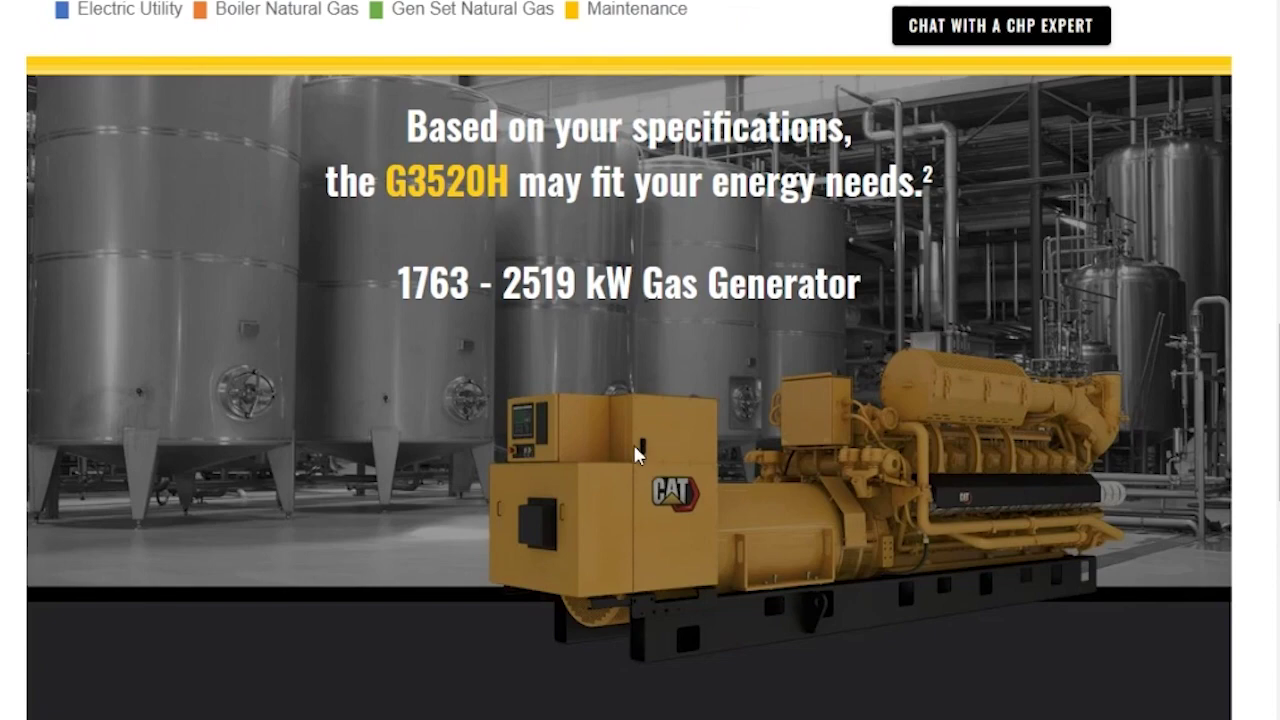
{"action": "scroll", "coordinate": [636, 453], "scroll_direction": "up", "scroll_amount": 6}
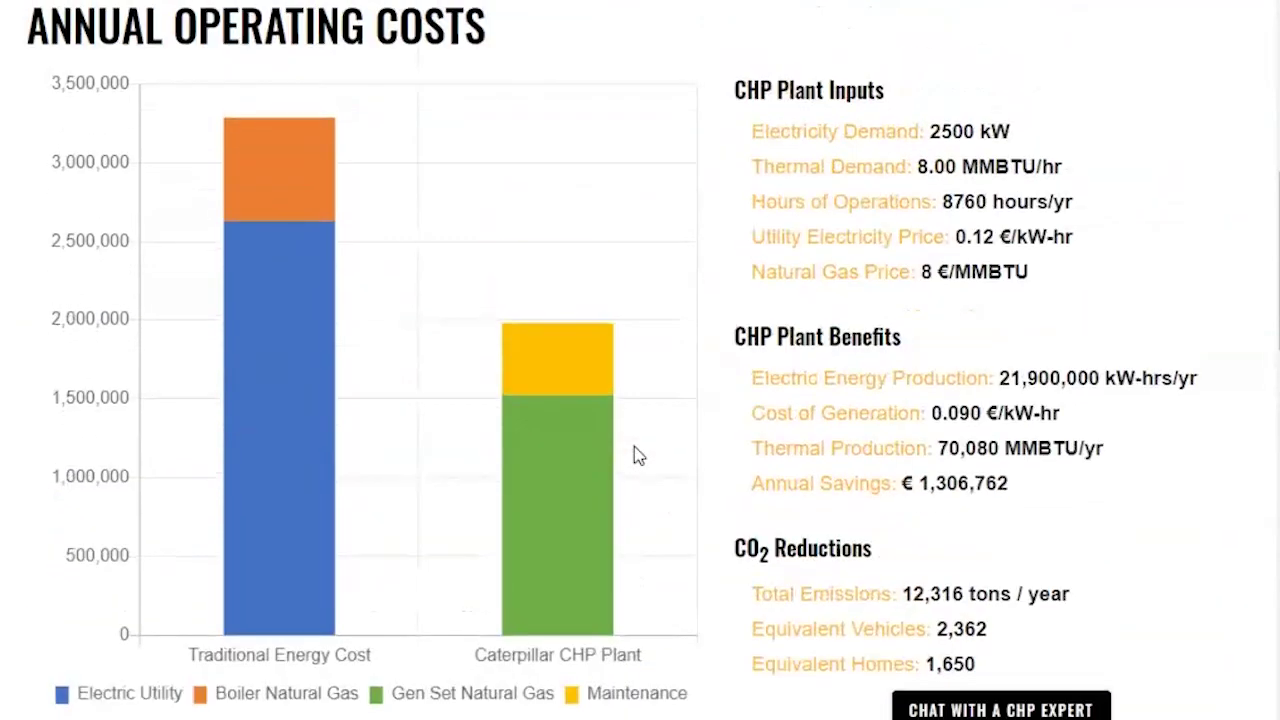
{"action": "scroll", "coordinate": [692, 462], "scroll_direction": "up", "scroll_amount": 1}
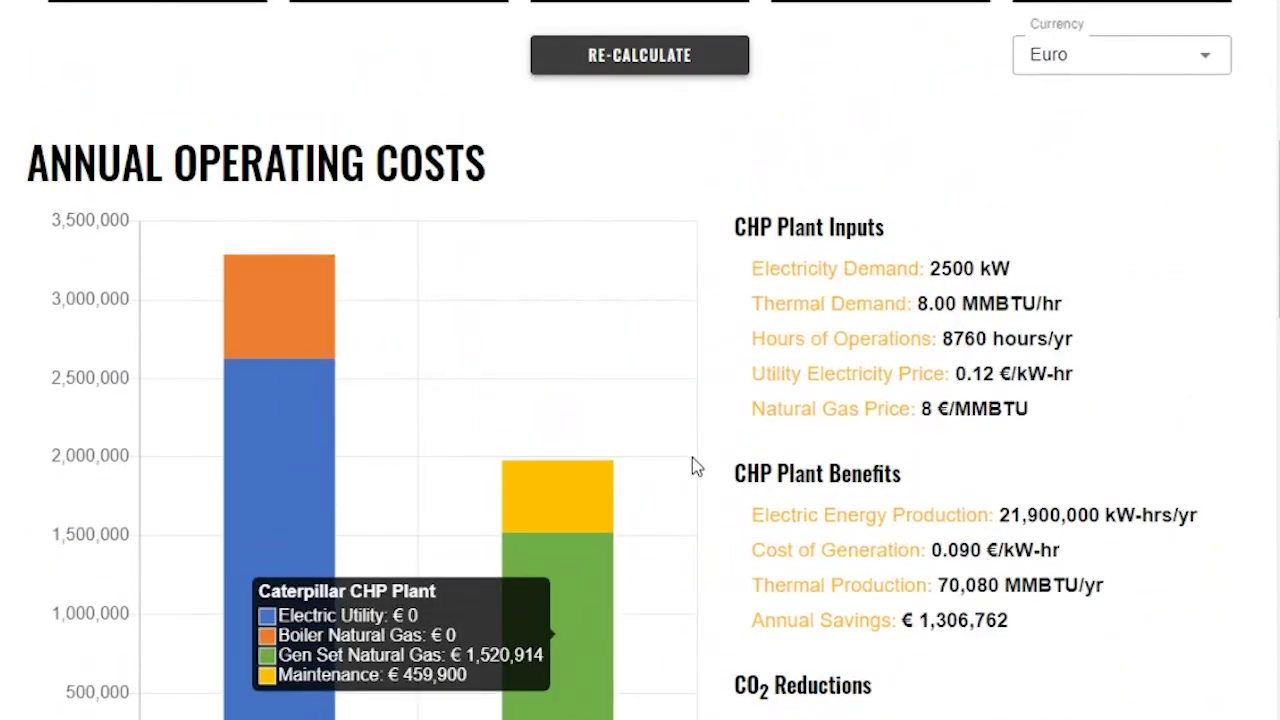
{"action": "scroll", "coordinate": [692, 462], "scroll_direction": "down", "scroll_amount": 1}
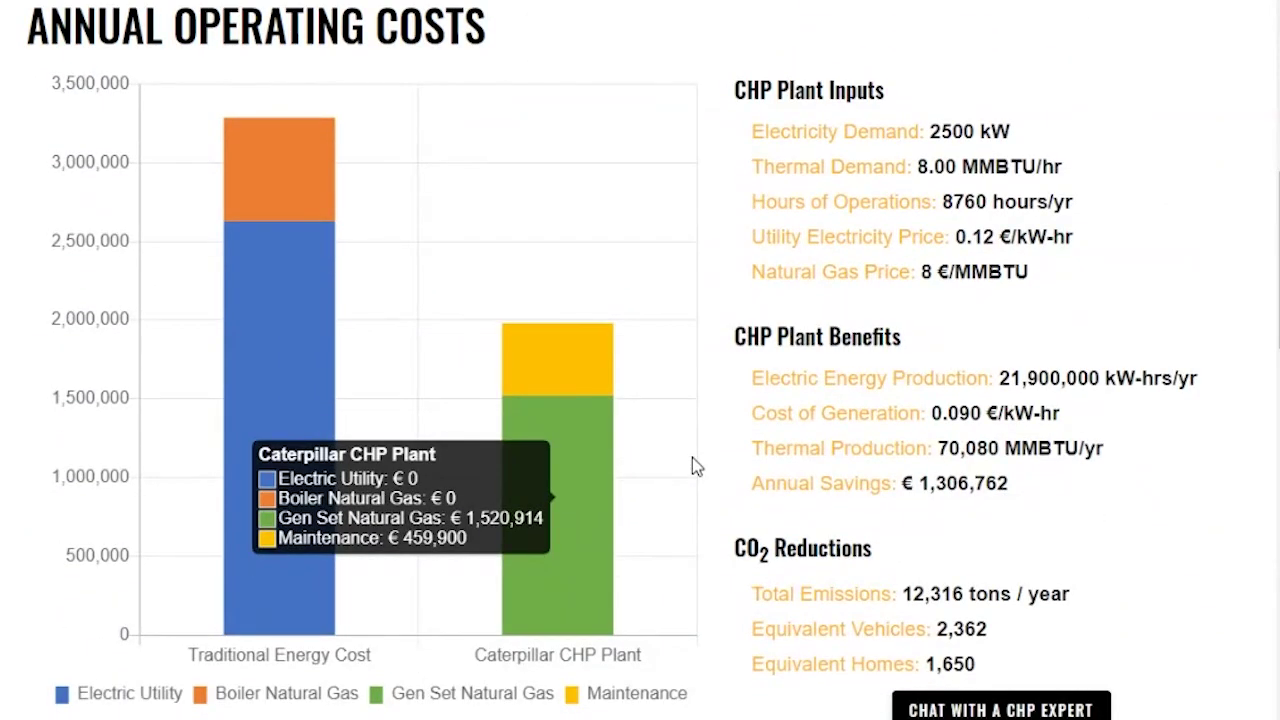